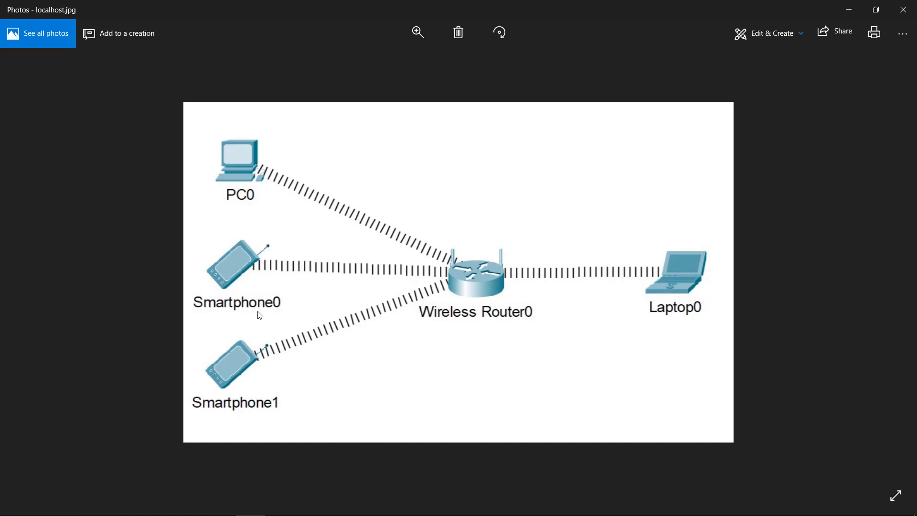
- Minimize the Photos window showing the localhost.jpg network diagram
left_click(852, 8)
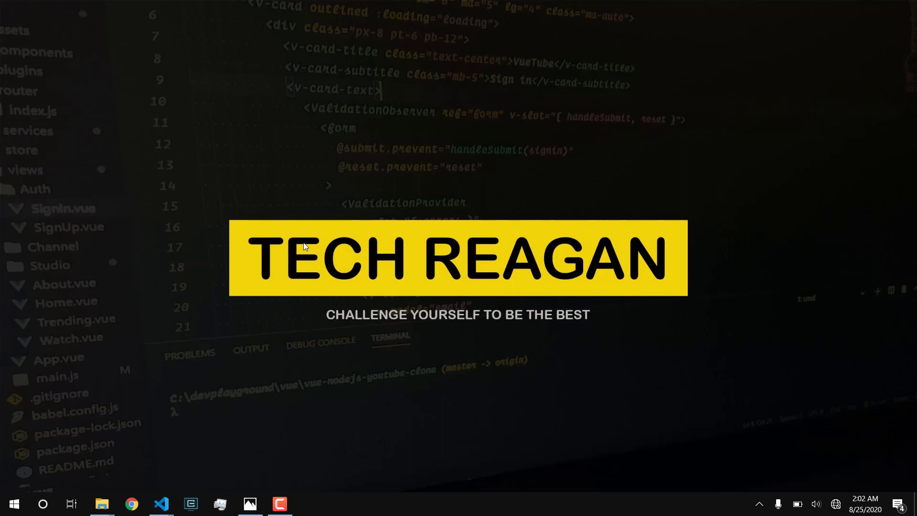
- Open the Start menu to search for the Laragon app
left_click(14, 504)
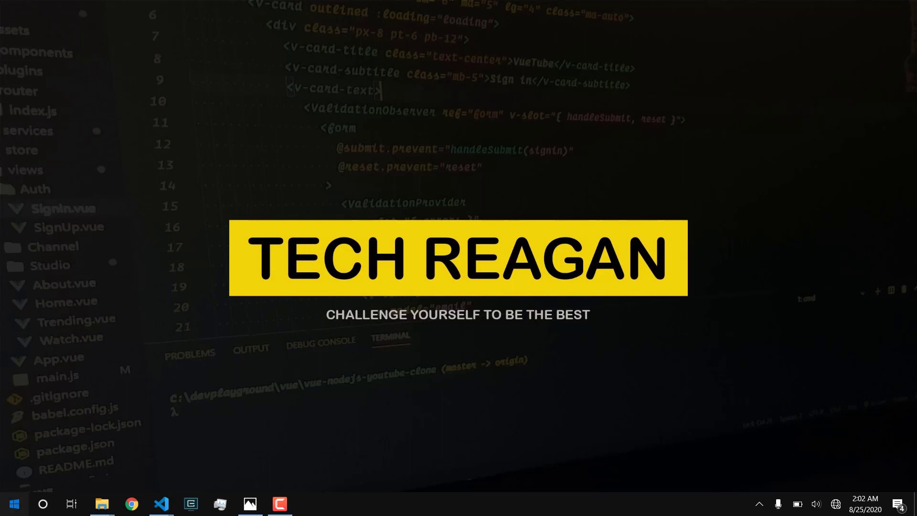
- Launch Laragon via a 'lar' search, check the blog folder in www, and minimize Explorer
type("lar")
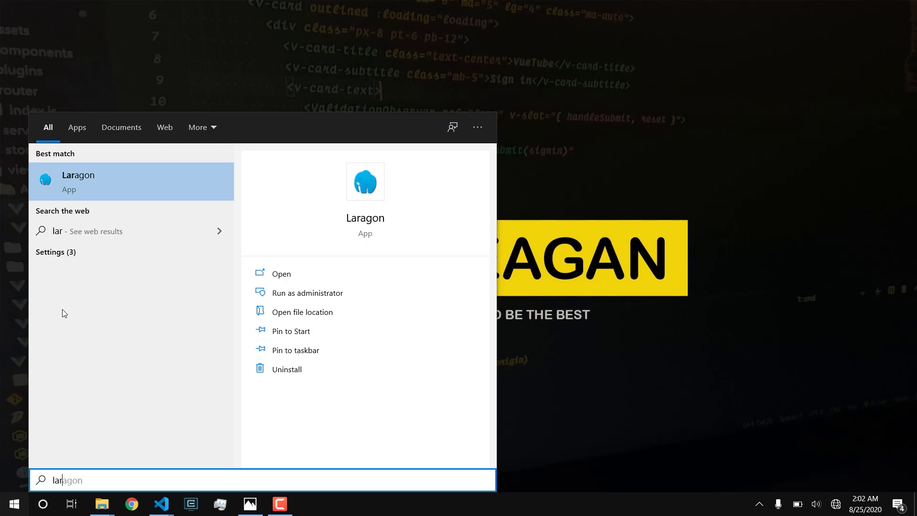
left_click(99, 186)
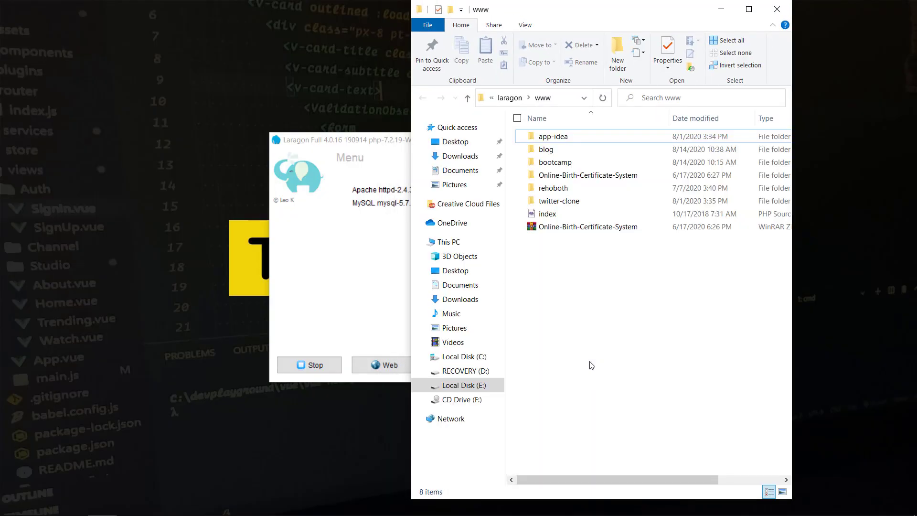
left_click(559, 151)
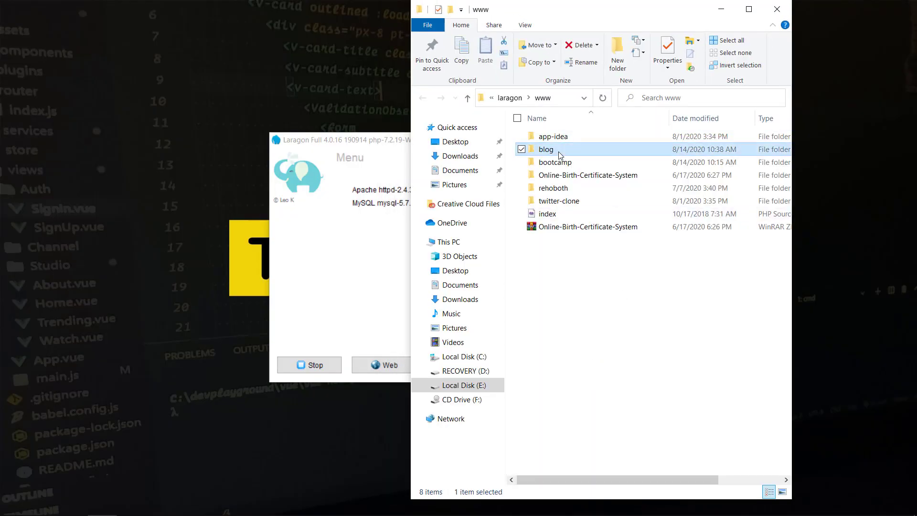
left_click(730, 9)
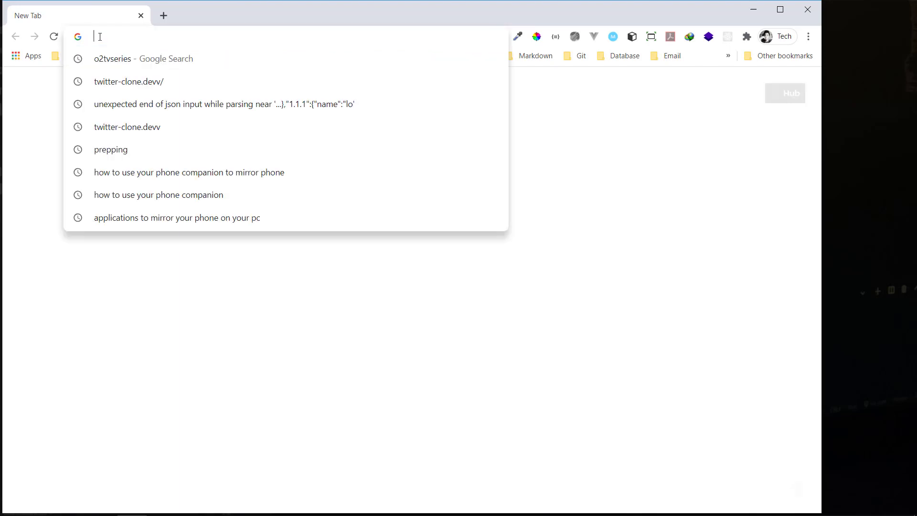
- Load localhost/blog in Chrome to show the Code With Reagan blog, then launch Cmder
type("localhost:30")
key("BackSpace")
key("BackSpace")
key("BackSpace")
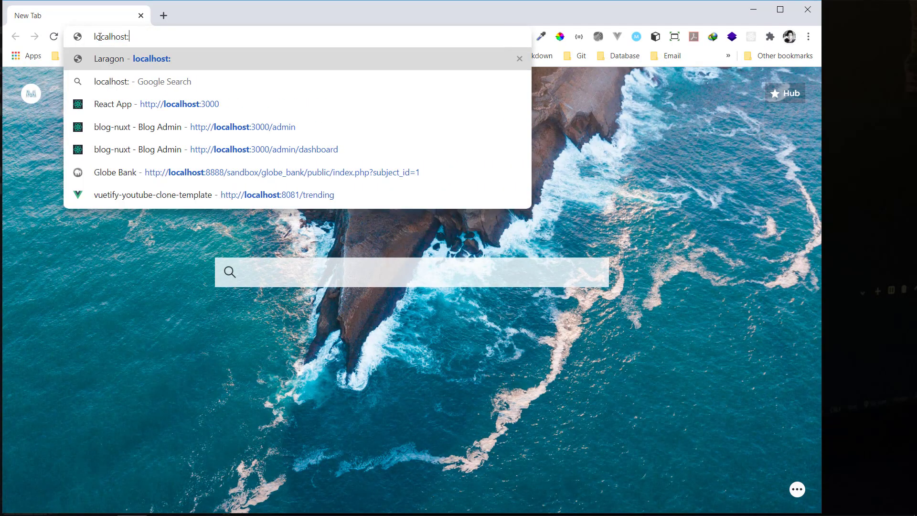
type("/blog")
key("Return")
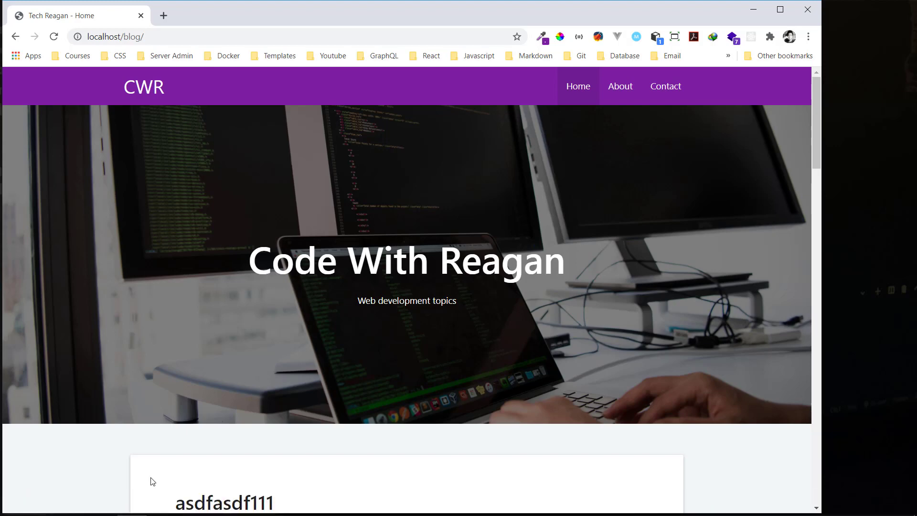
left_click(194, 511)
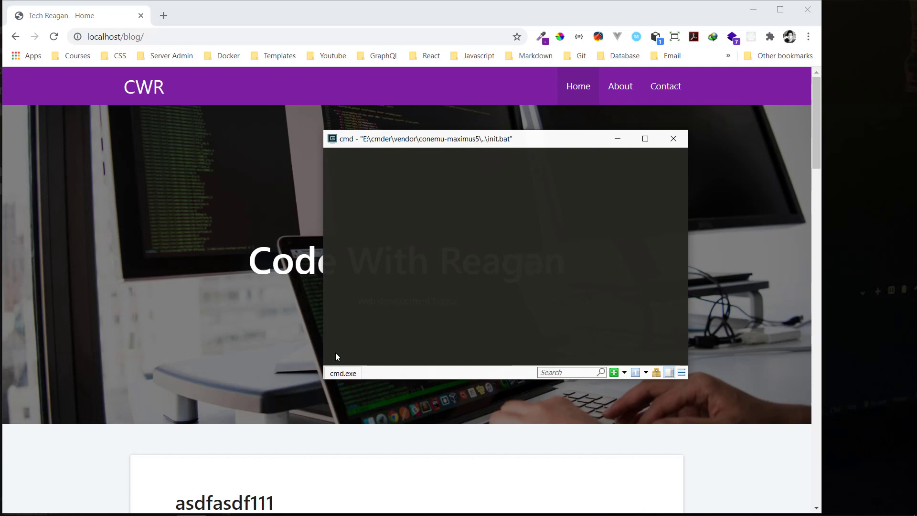
- Open Command Prompt from a 'cmd' search, then close the stray window
key("super")
type("cli")
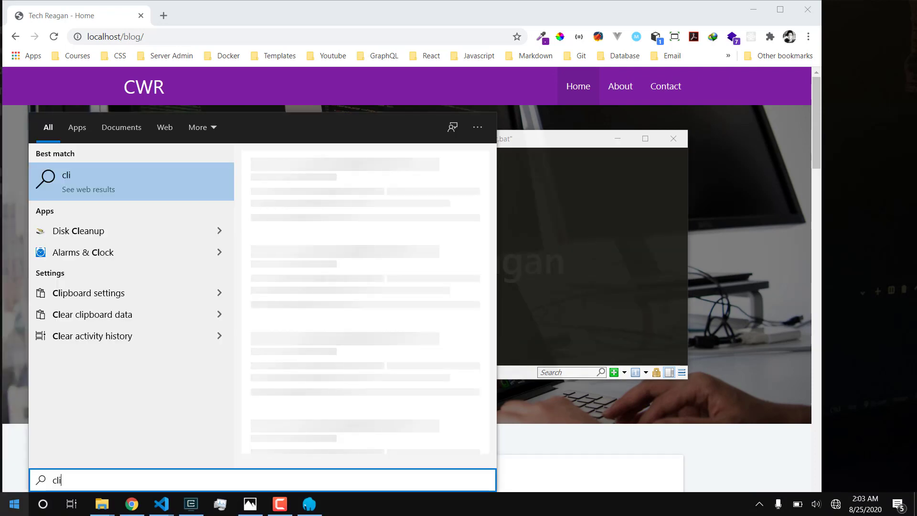
key("BackSpace")
key("BackSpace")
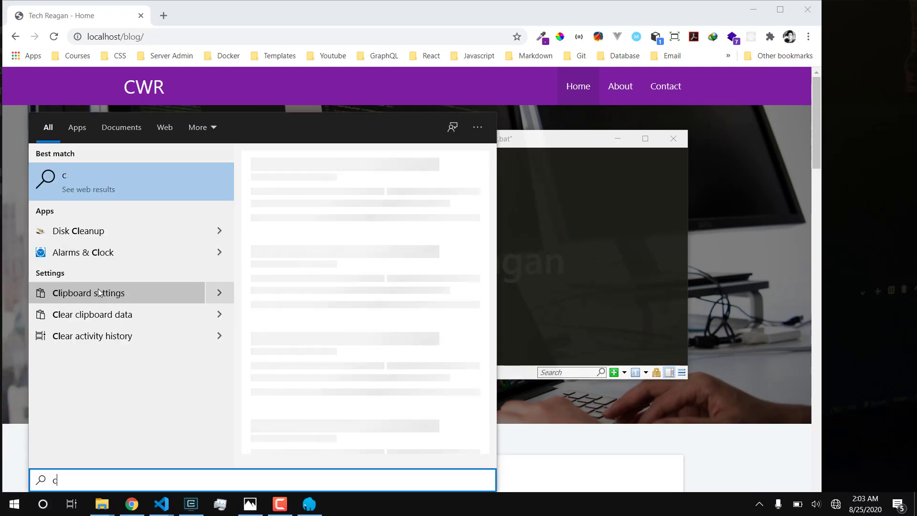
type("md")
left_click(133, 179)
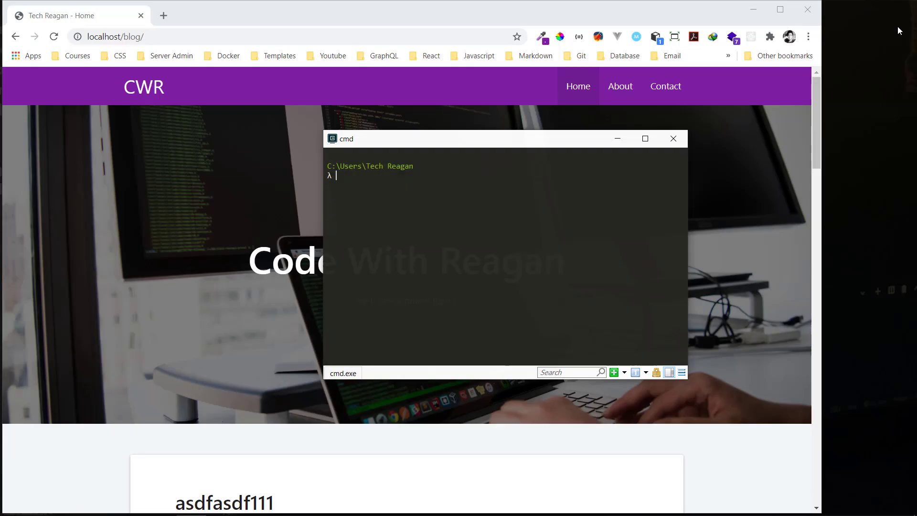
left_click(898, 25)
- Run ipconfig in Cmder and scroll up through the network adapter listing
type("ipconfig")
key("Return")
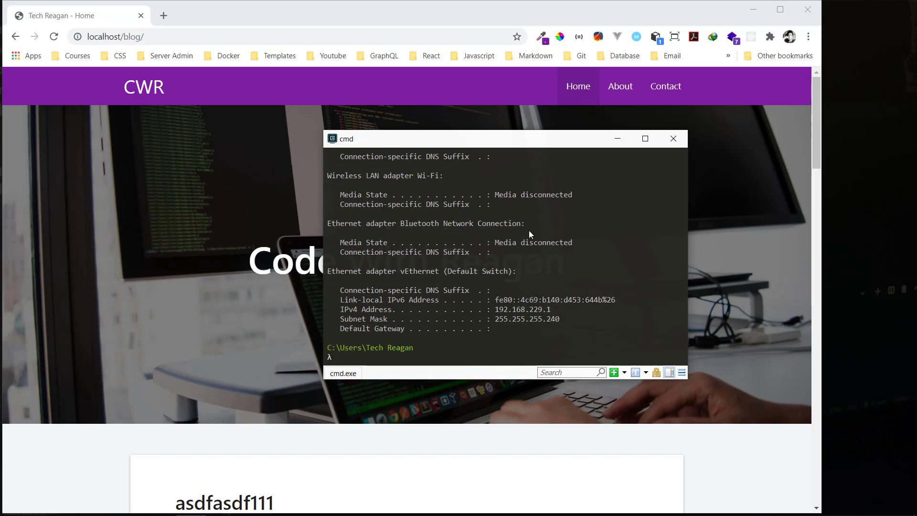
scroll(529, 233, "up", 4)
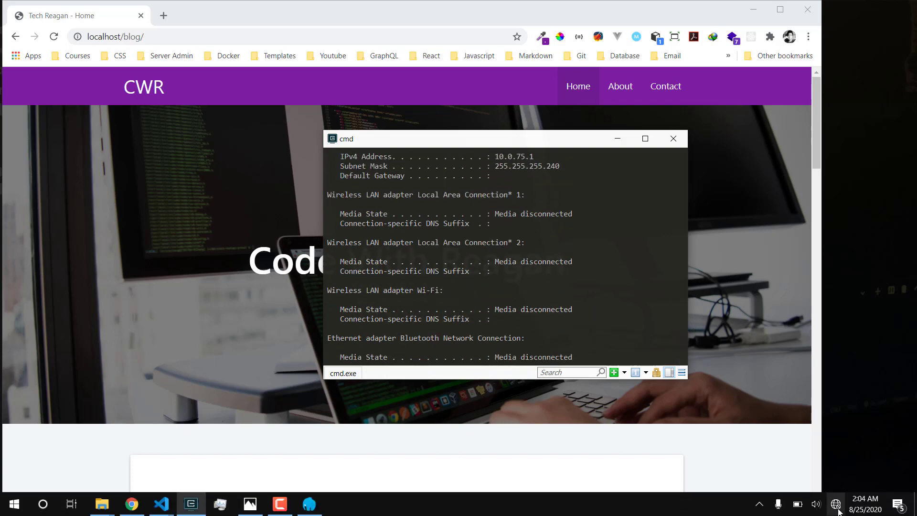
- Connect the laptop to the Please_Connect Wi-Fi network, retrying after the first attempt fails
left_click(839, 509)
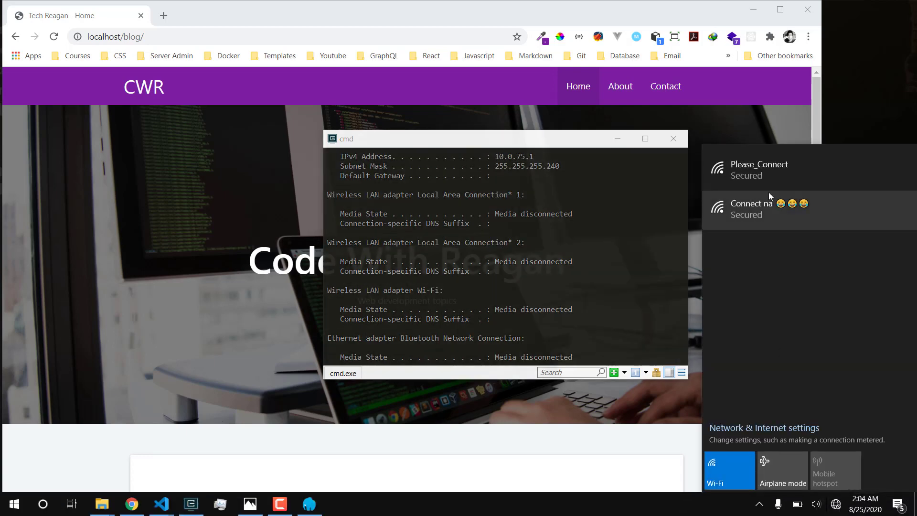
left_click(772, 182)
left_click(855, 226)
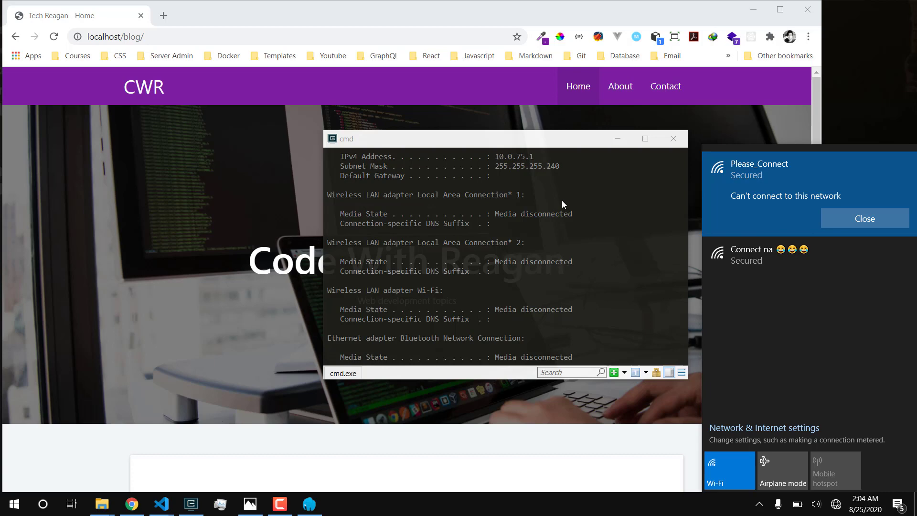
left_click(611, 219)
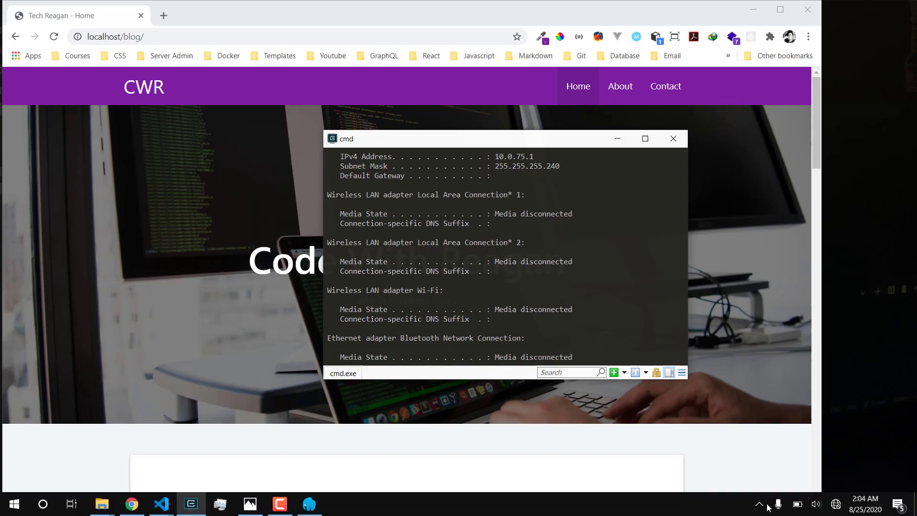
left_click(834, 510)
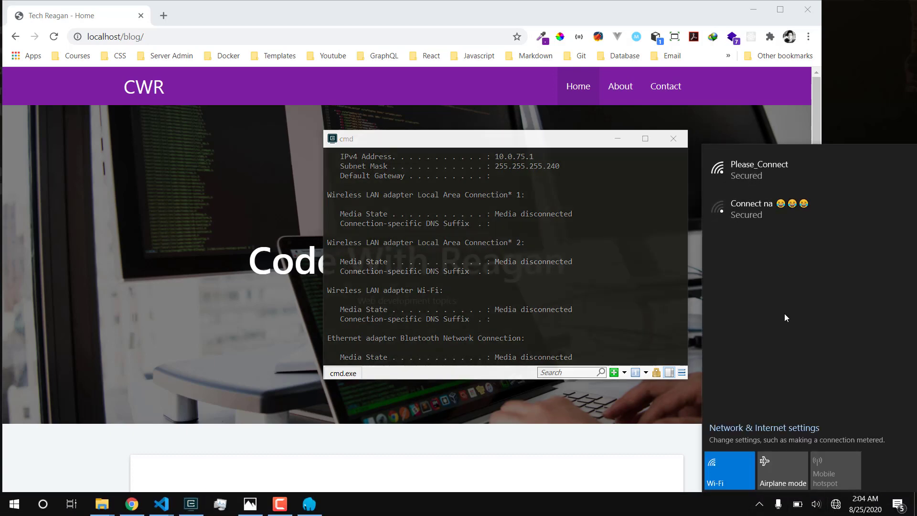
left_click(740, 173)
left_click(872, 225)
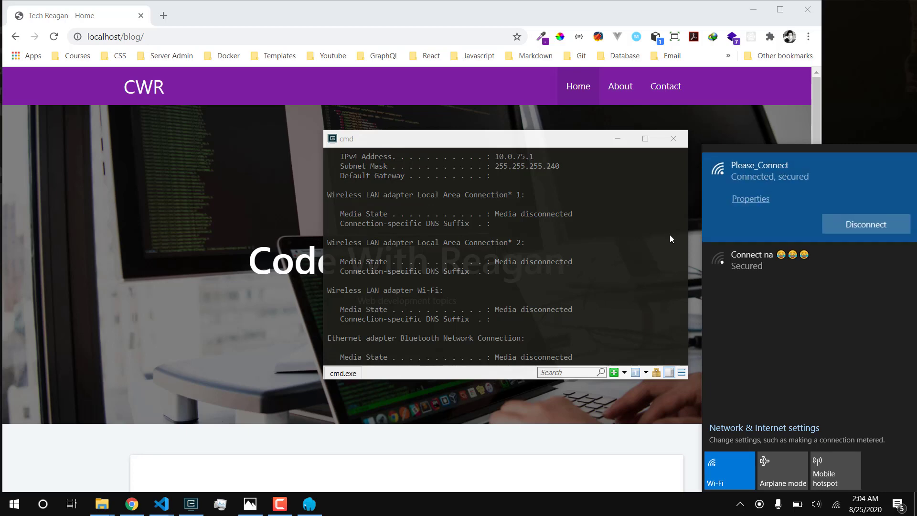
left_click(636, 260)
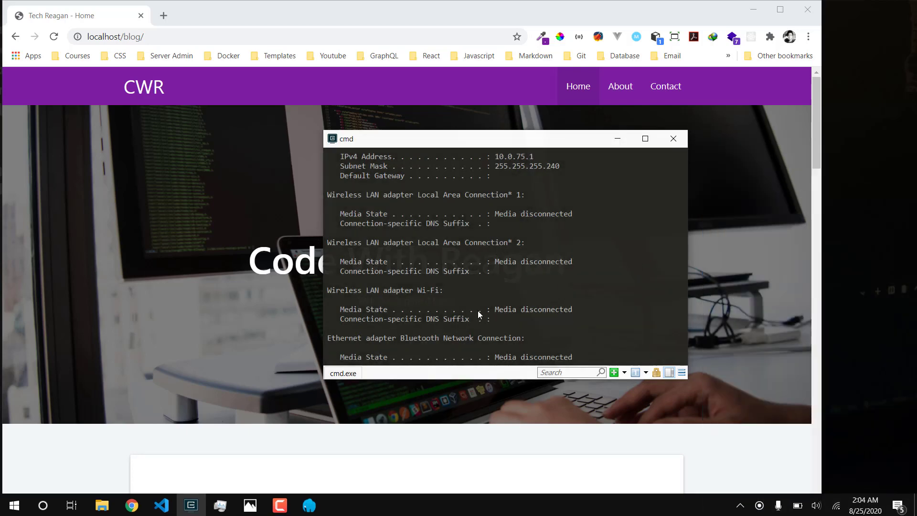
scroll(477, 311, "down", 4)
- Rerun ipconfig and select the Wi-Fi IPv4 address 192.168.23.103 for copying
key("Up")
key("Return")
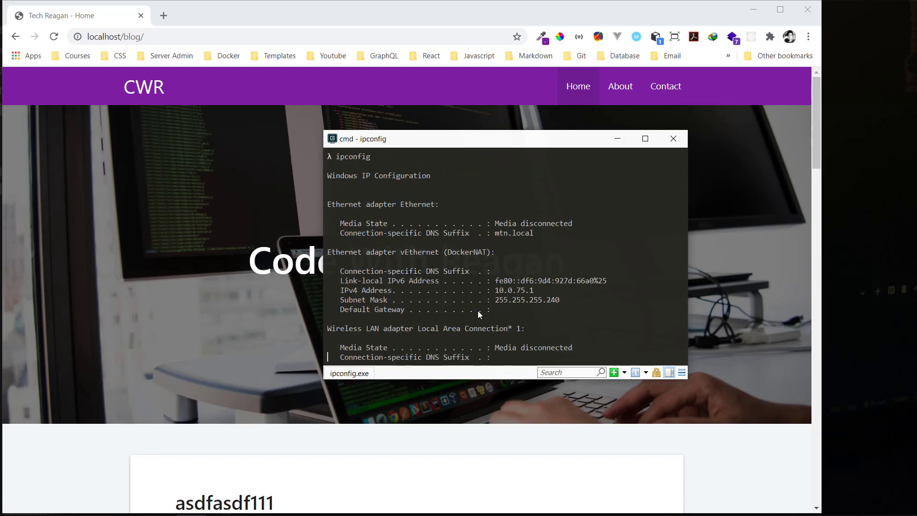
scroll(523, 279, "up", 1)
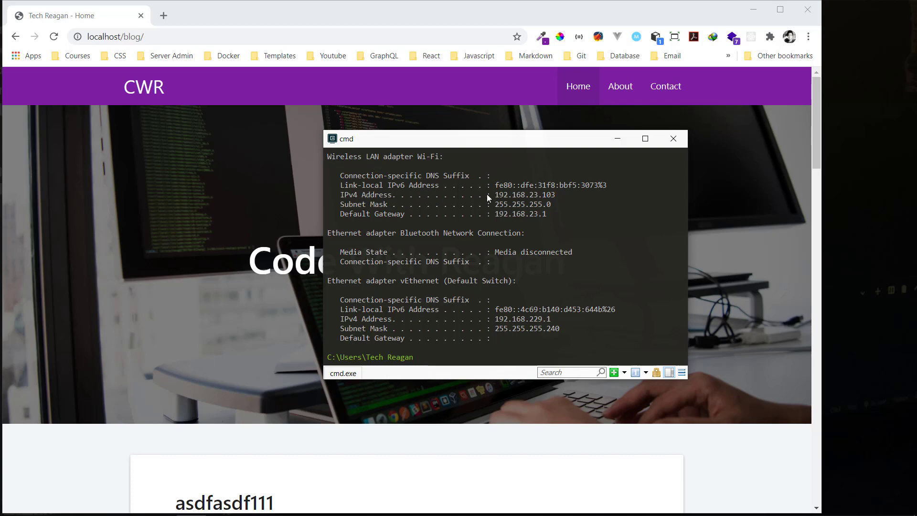
left_click_drag(495, 195, 558, 194)
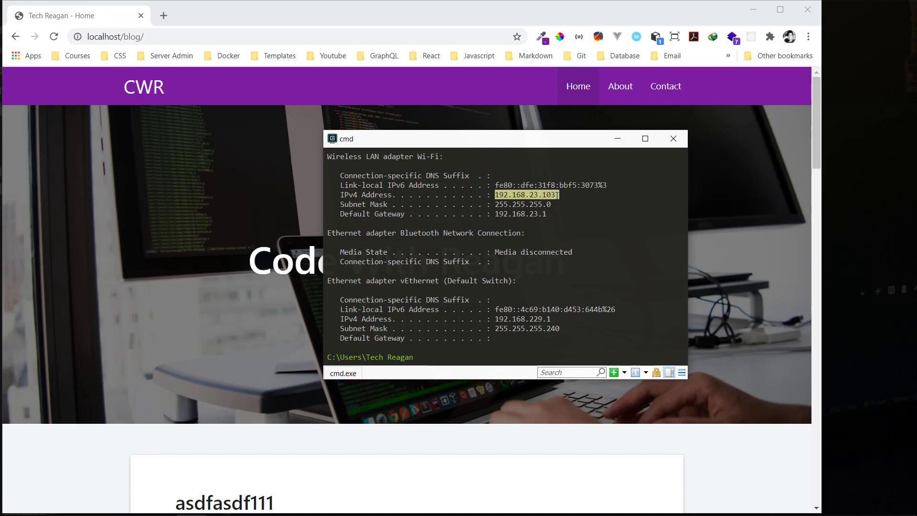
- Load the blog at 192.168.23.103/blog/ in a new Chrome tab and highlight its IP portion
left_click(163, 16)
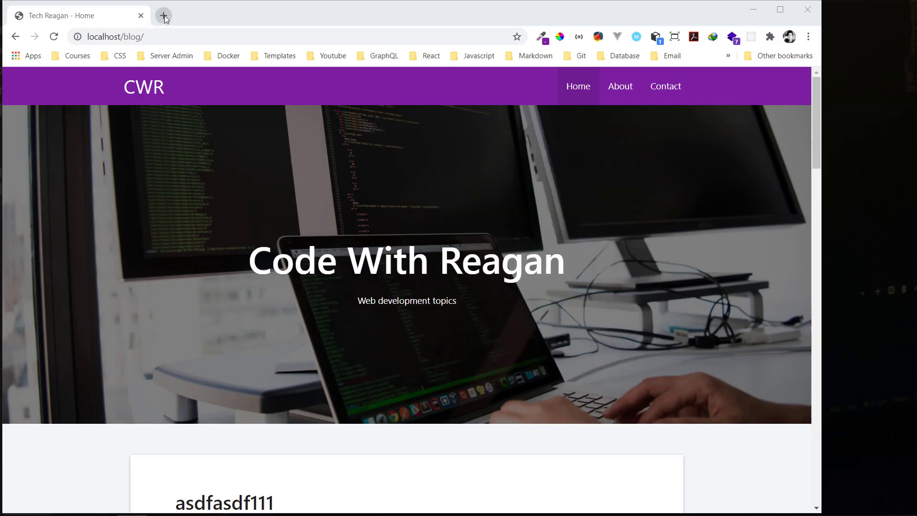
type("192.168.23.103")
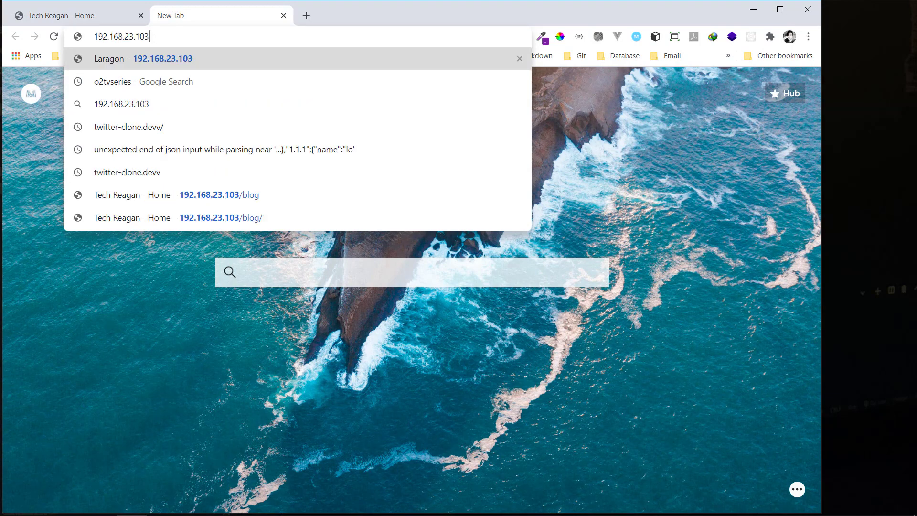
type("/blog")
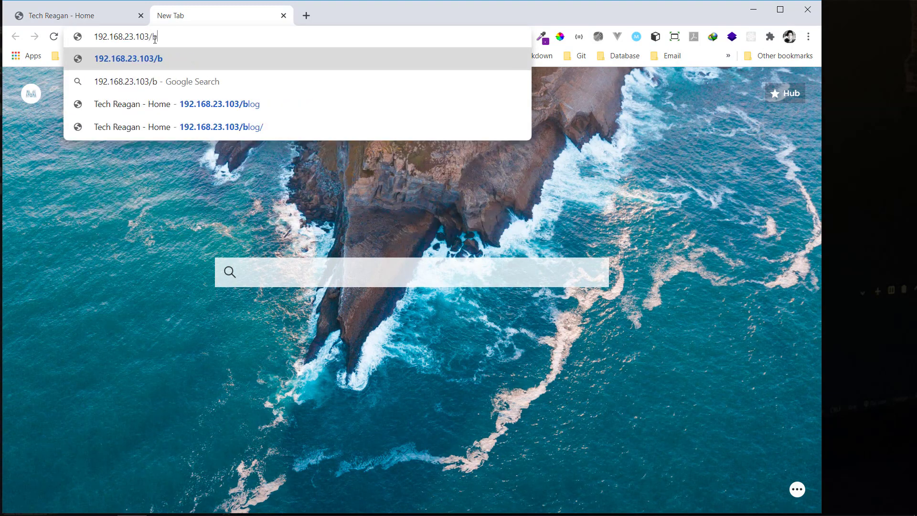
type("/")
key("Return")
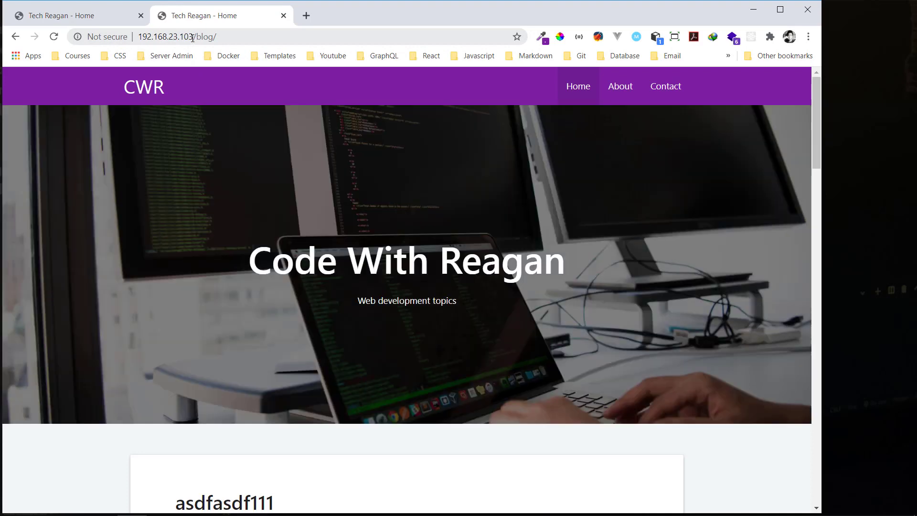
left_click_drag(192, 38, 138, 38)
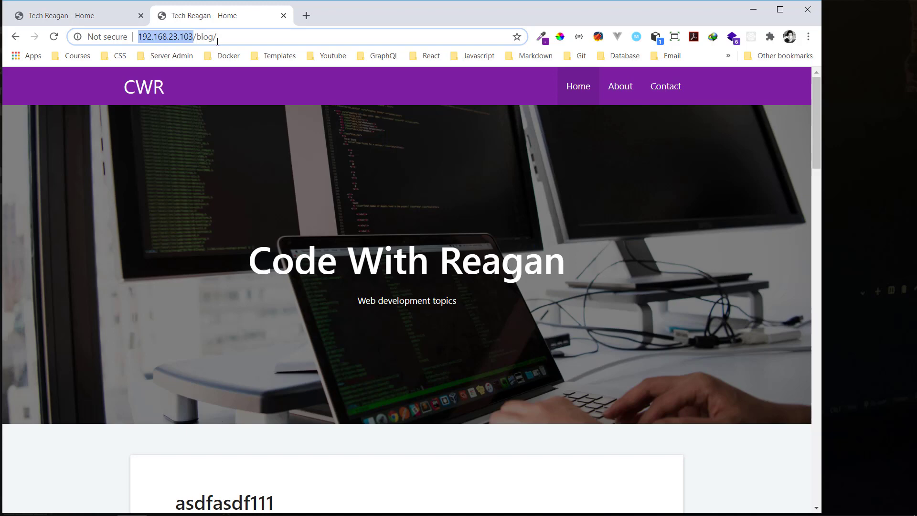
left_click(232, 41)
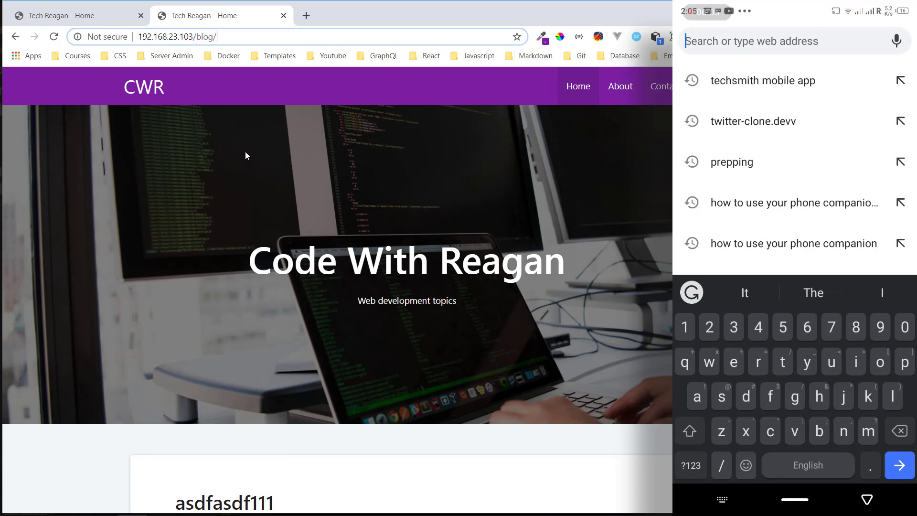
- Open 192.168.23.103/blog in the phone's browser
type("18")
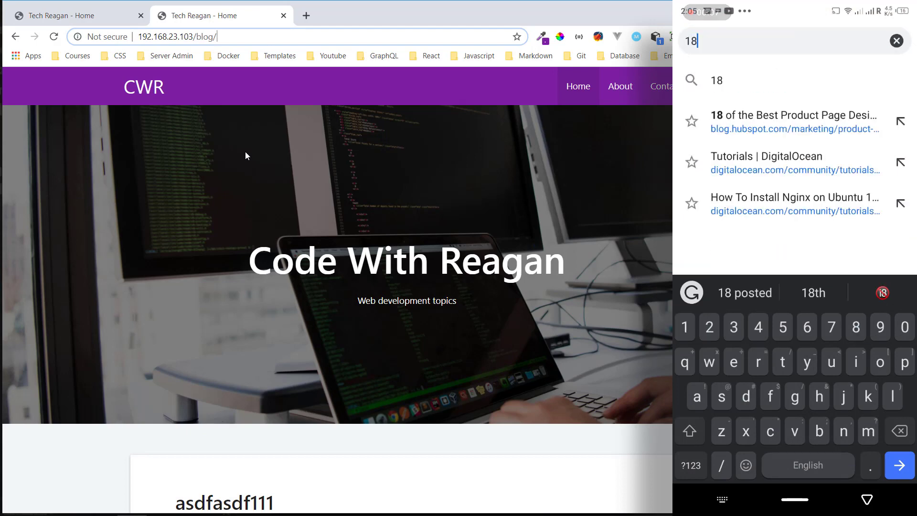
key("BackSpace")
type("92.168.23.10")
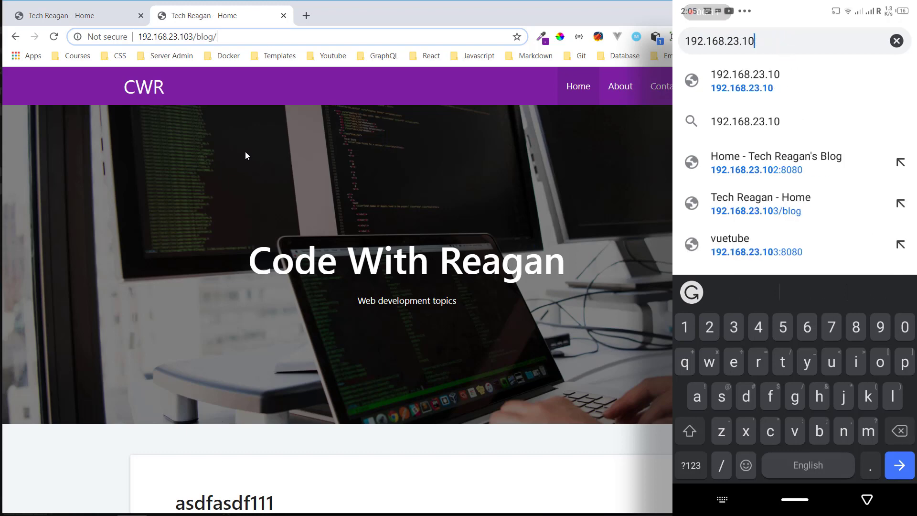
type("3")
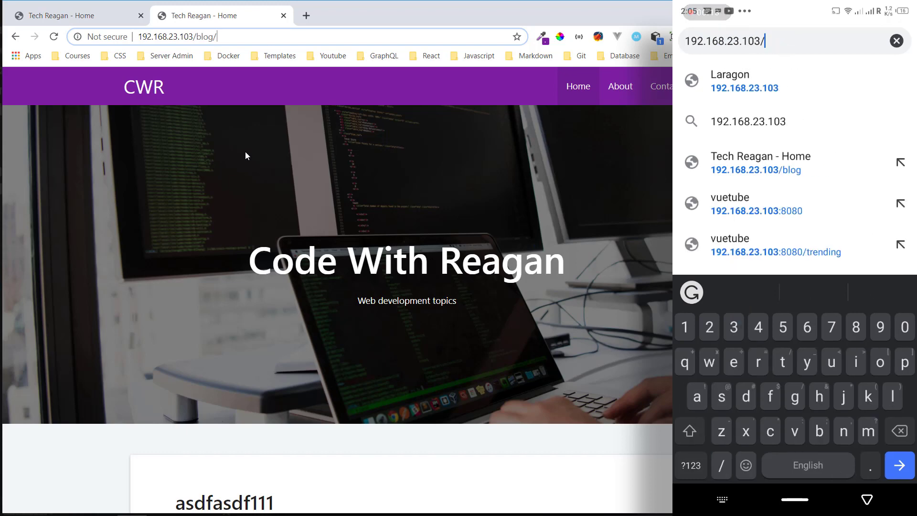
type("/blog")
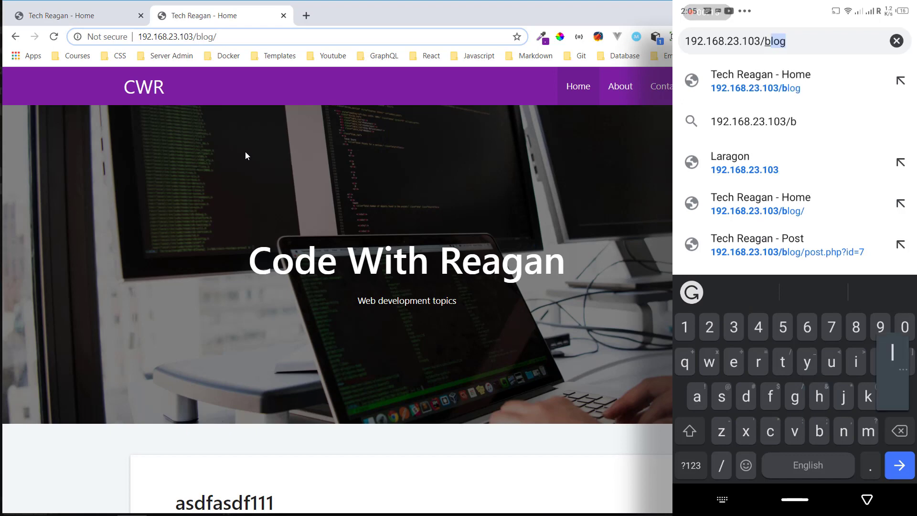
key("Return")
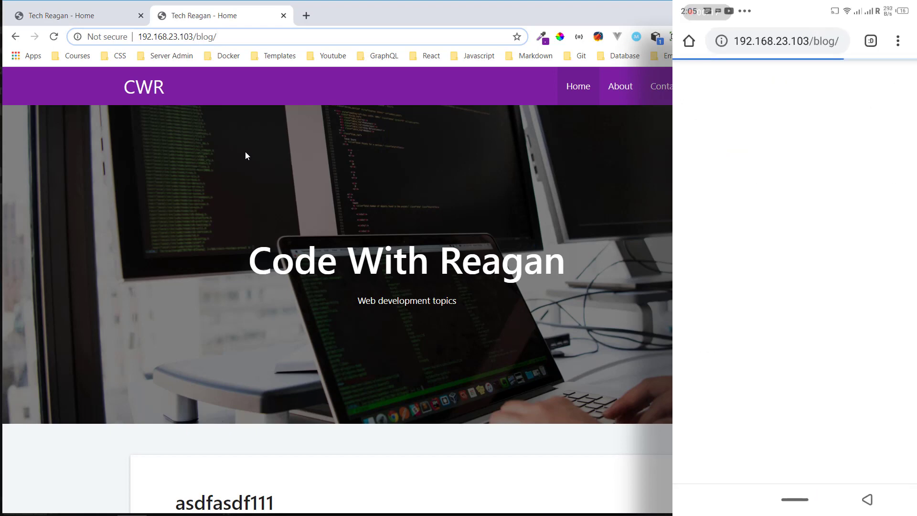
- Scroll the phone's post list and open the Post Five222221 post
scroll(795, 286, "down", 10)
scroll(795, 287, "down", 10)
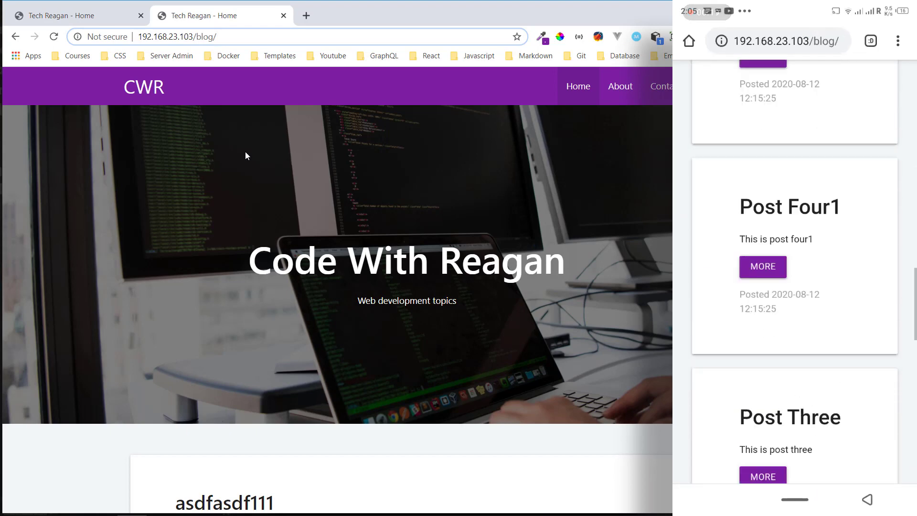
scroll(795, 286, "up", 6)
scroll(794, 287, "up", 7)
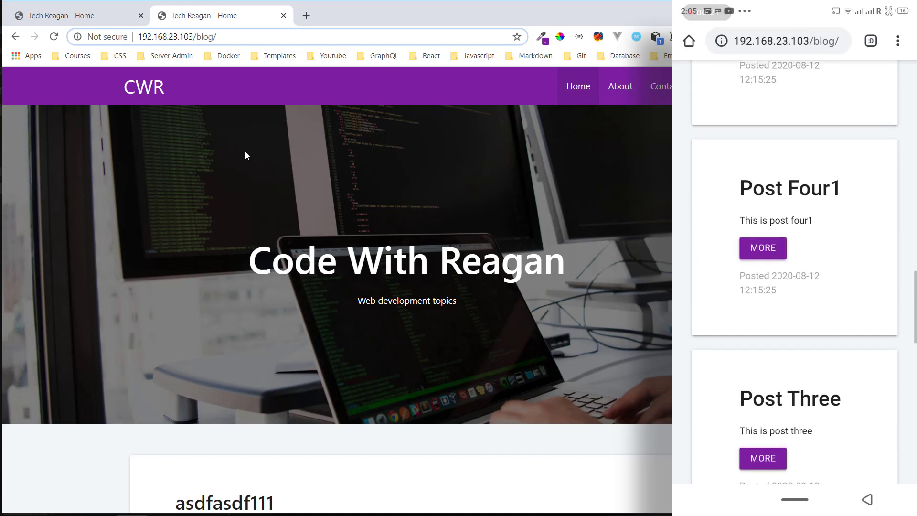
left_click(762, 272)
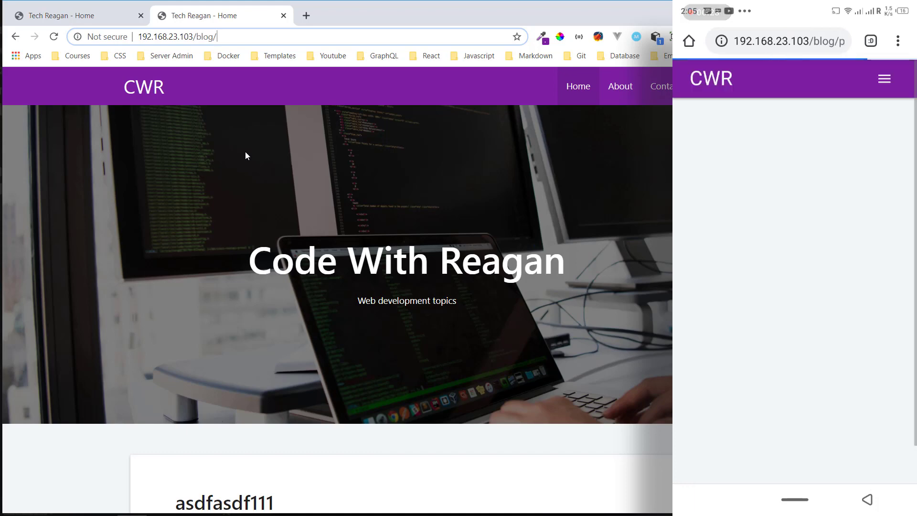
scroll(795, 287, "down", 10)
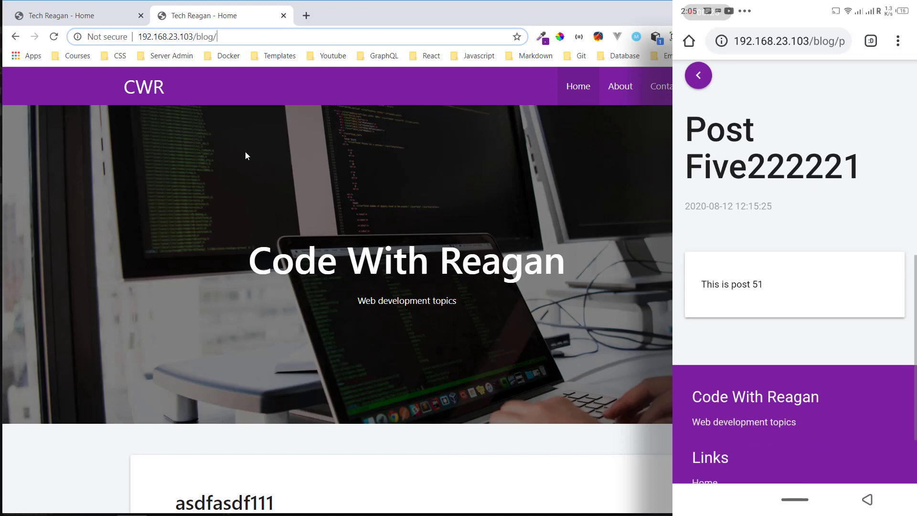
scroll(794, 287, "up", 10)
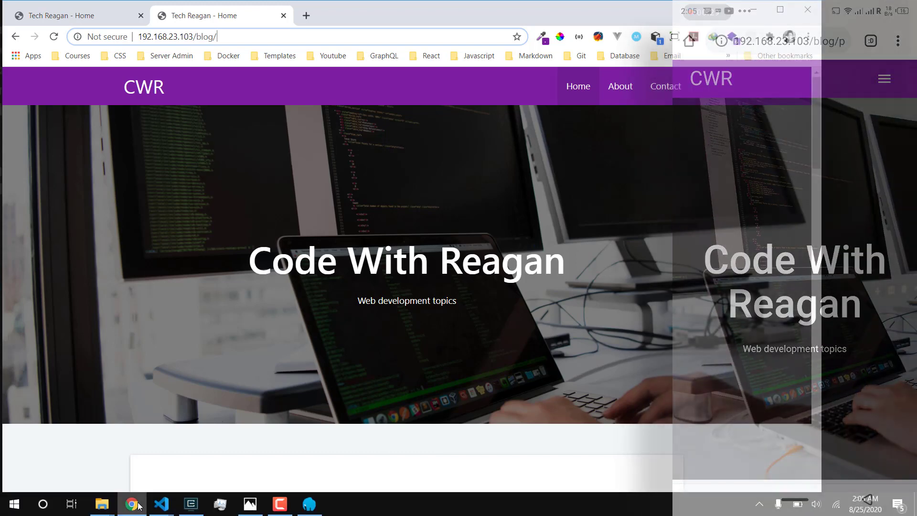
- Check that the React dev server in VS Code compiled successfully, then return to Chrome
mouse_move(165, 507)
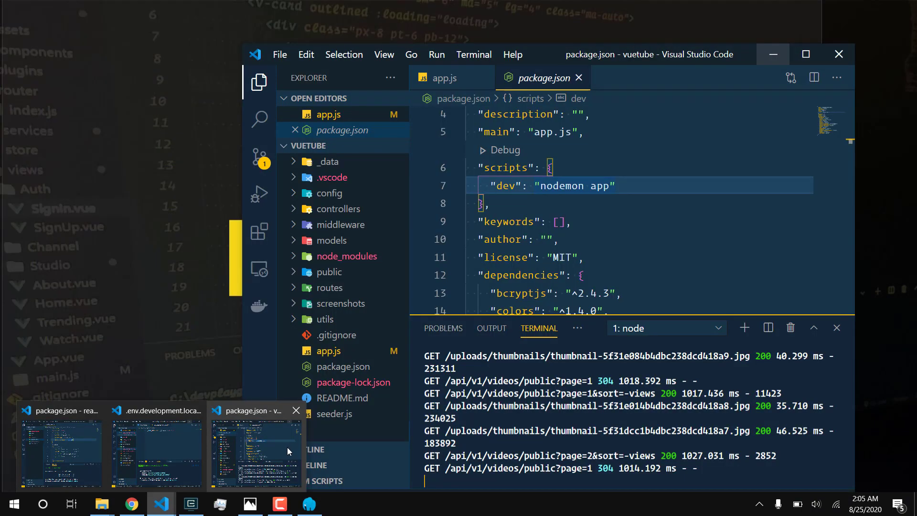
mouse_move(174, 438)
mouse_move(64, 442)
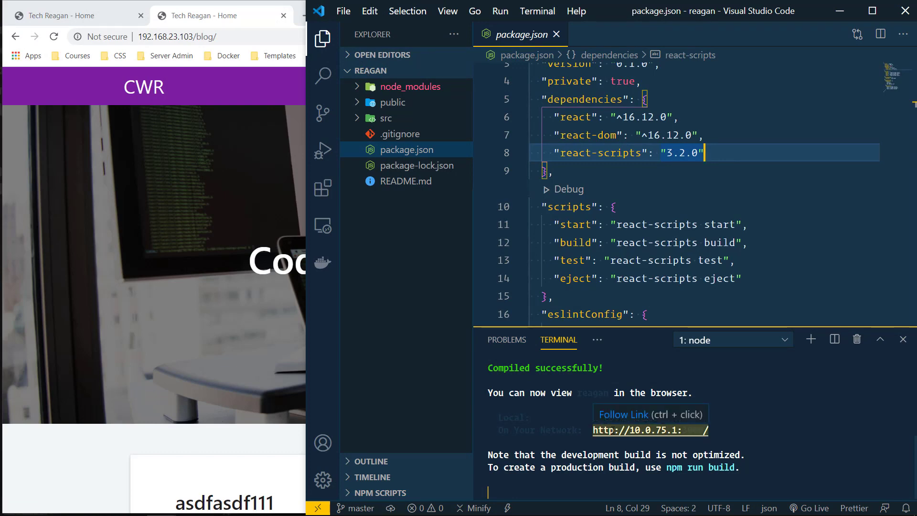
left_click(161, 239)
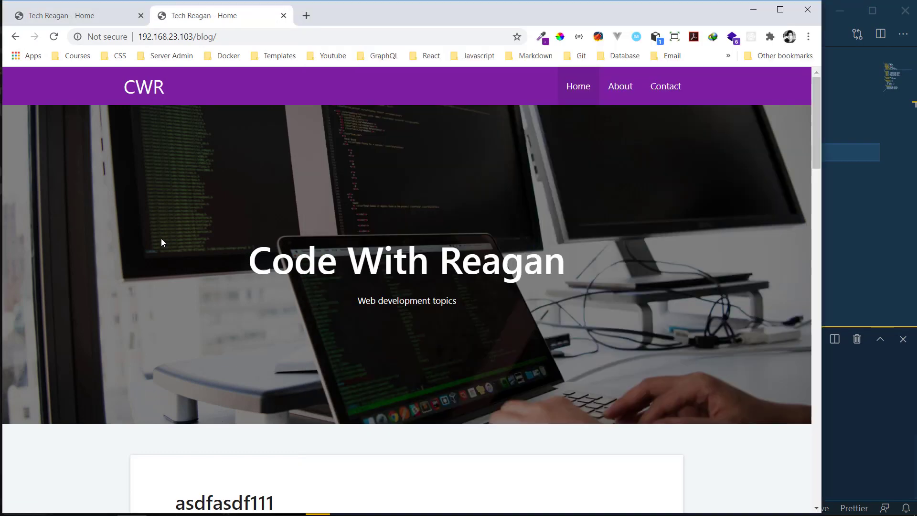
- Open the React App at localhost:3000 in a new Chrome tab
left_click(306, 15)
left_click(255, 34)
type("loc")
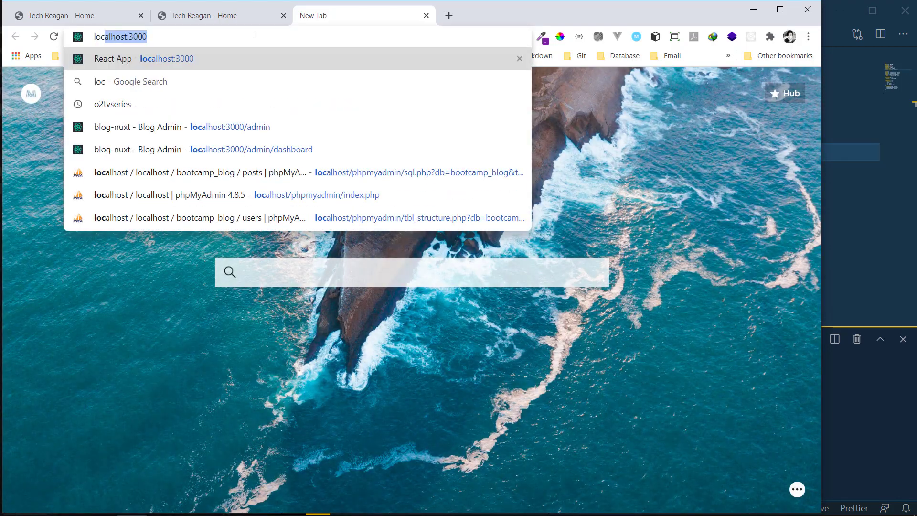
key("Return")
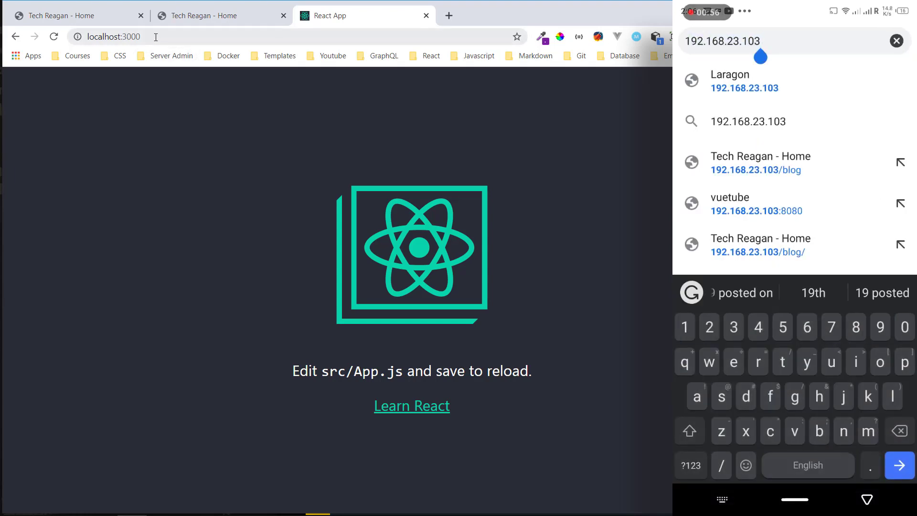
- Load the React app on the phone at 192.168.23.103:3000
left_click(146, 38)
left_click_drag(146, 38, 121, 42)
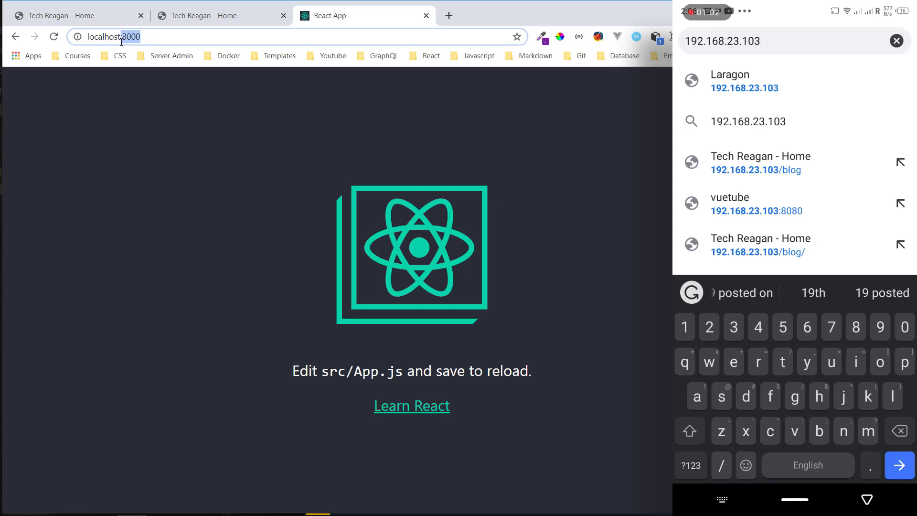
type(":")
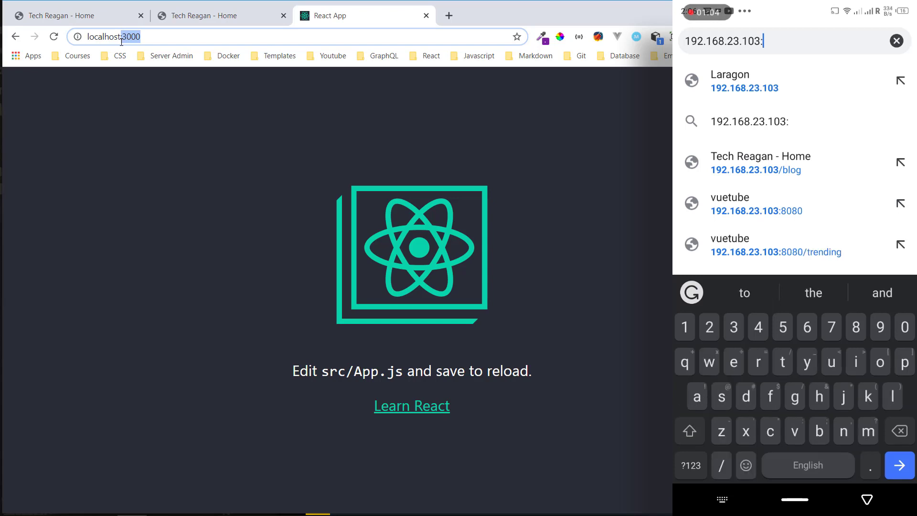
type("3000")
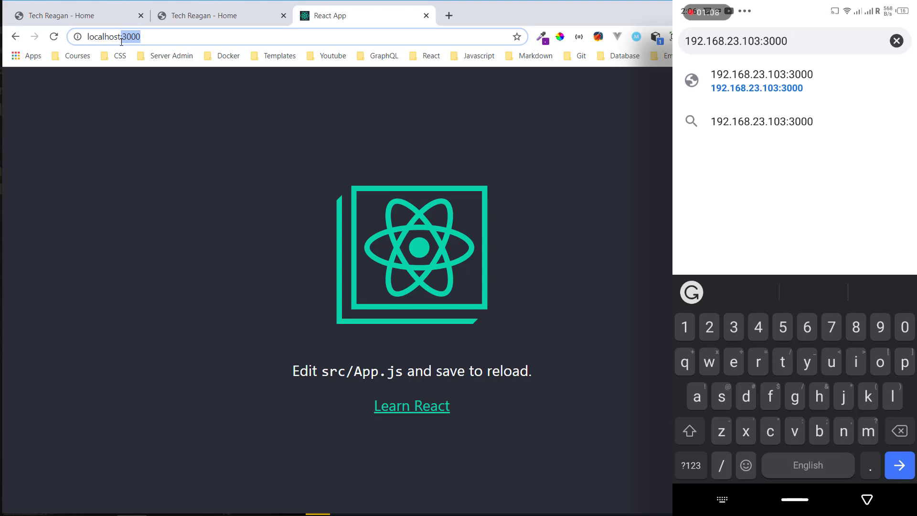
key("Return")
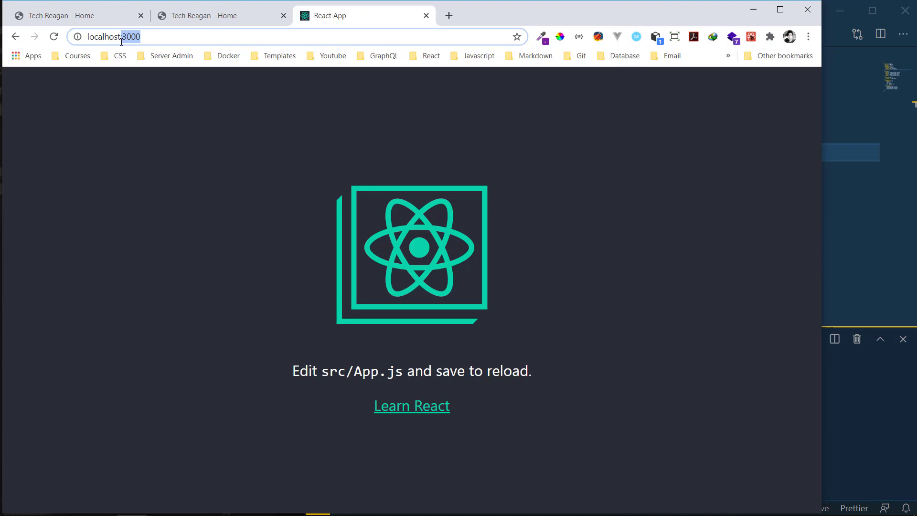
- Switch from the React project's editor to the vue-nodejs-youtube-clone window with .env.development.local
left_click(854, 117)
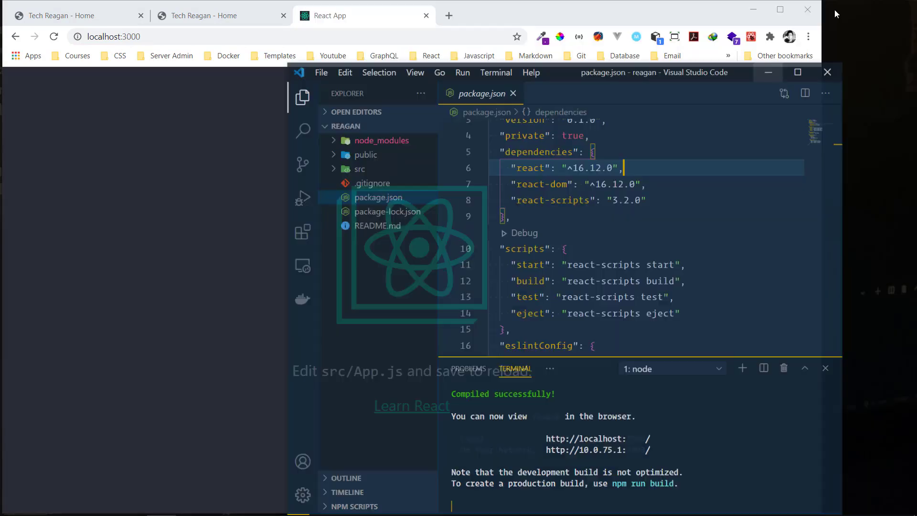
left_click(836, 10)
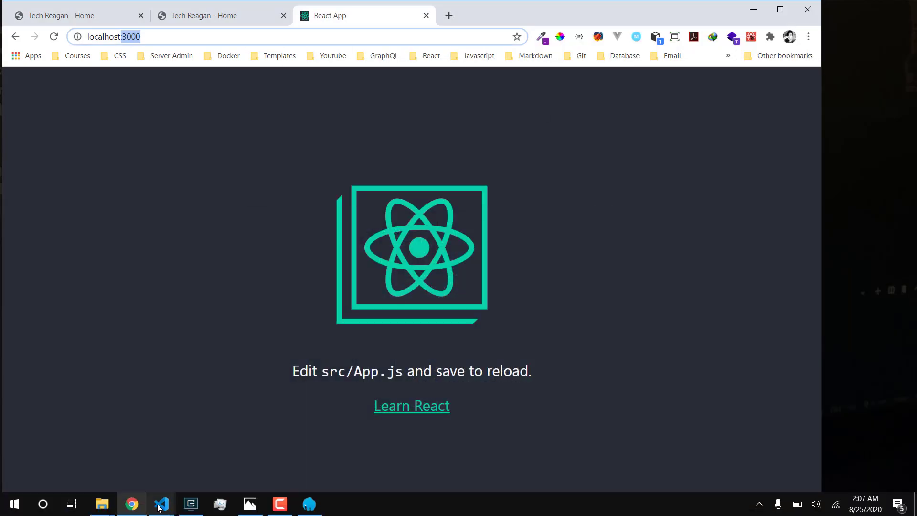
mouse_move(160, 506)
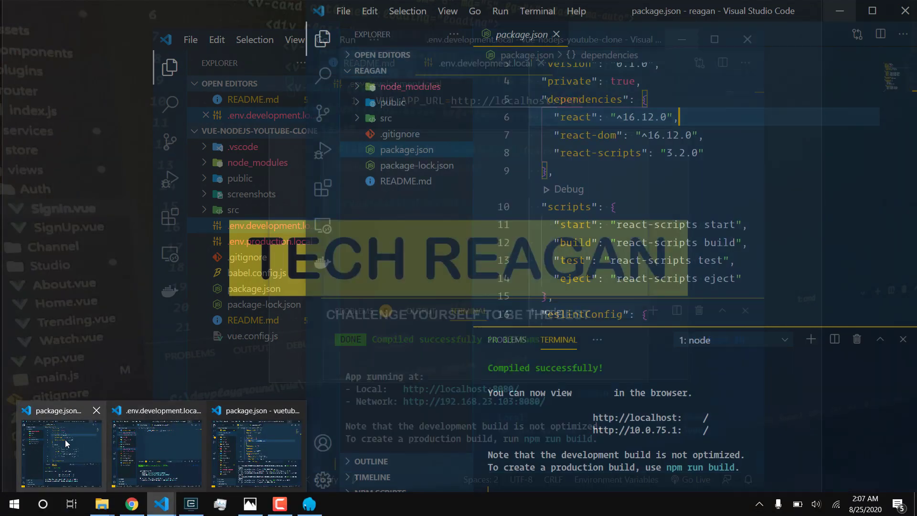
left_click(65, 440)
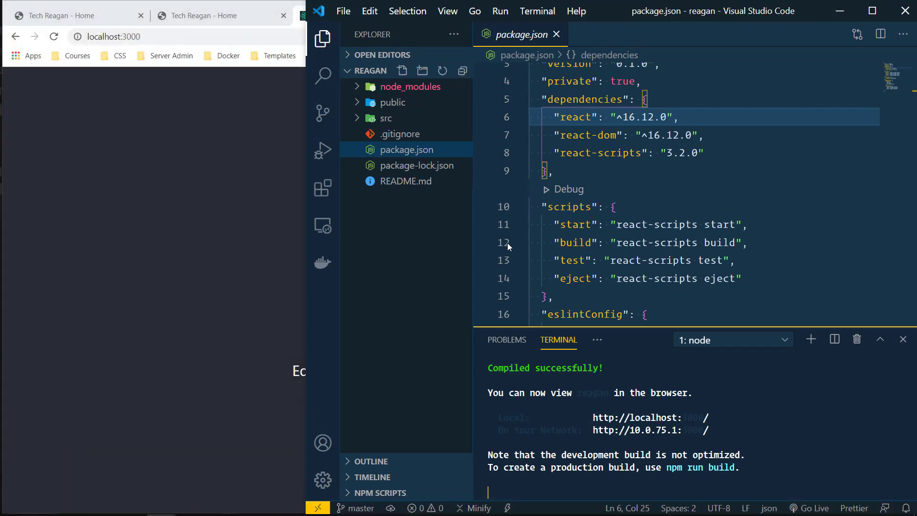
left_click(840, 11)
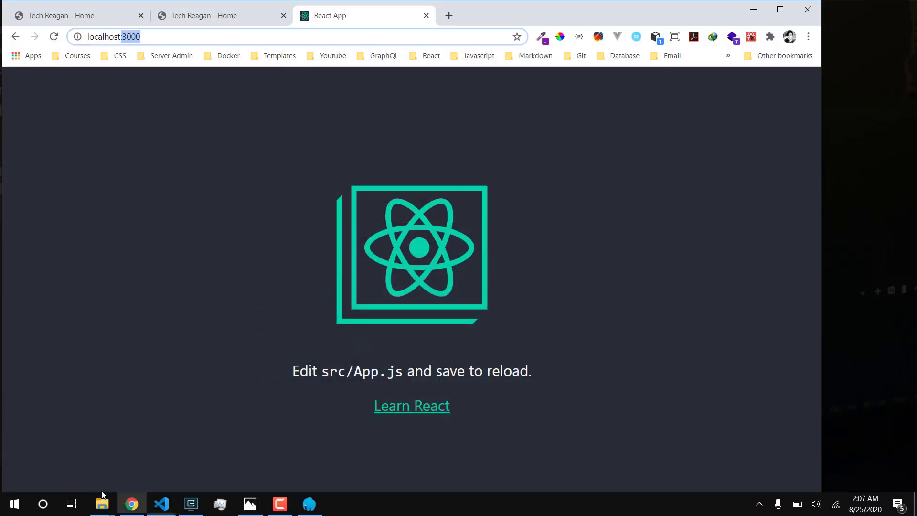
mouse_move(161, 506)
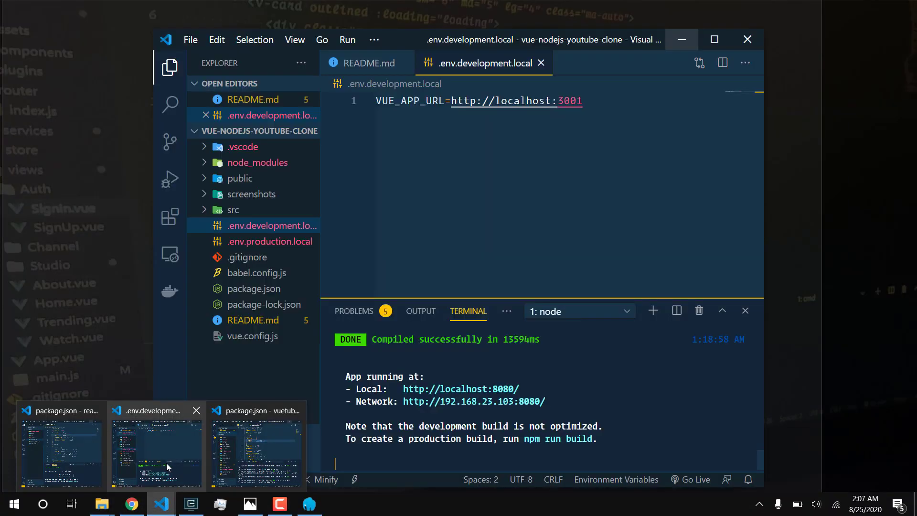
left_click(166, 463)
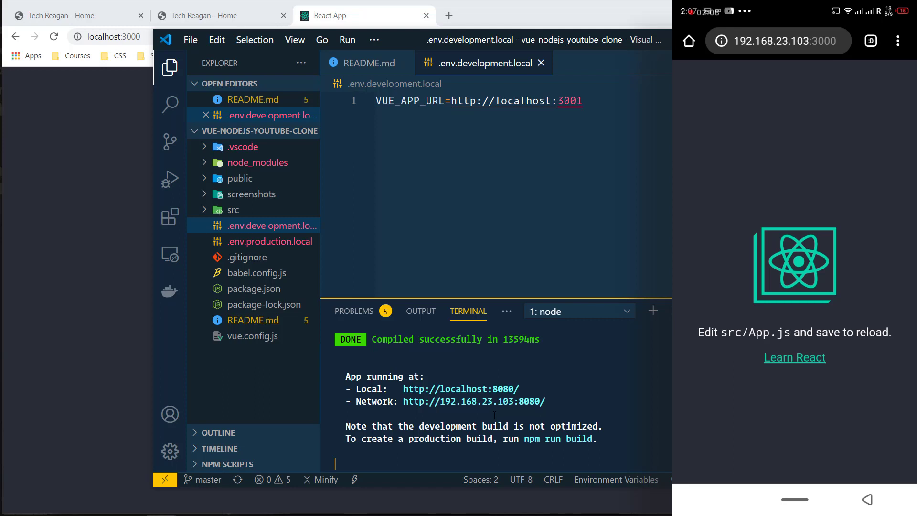
- Change the phone's address from port 3000 to 8080 to load the YouTube clone
left_click(778, 41)
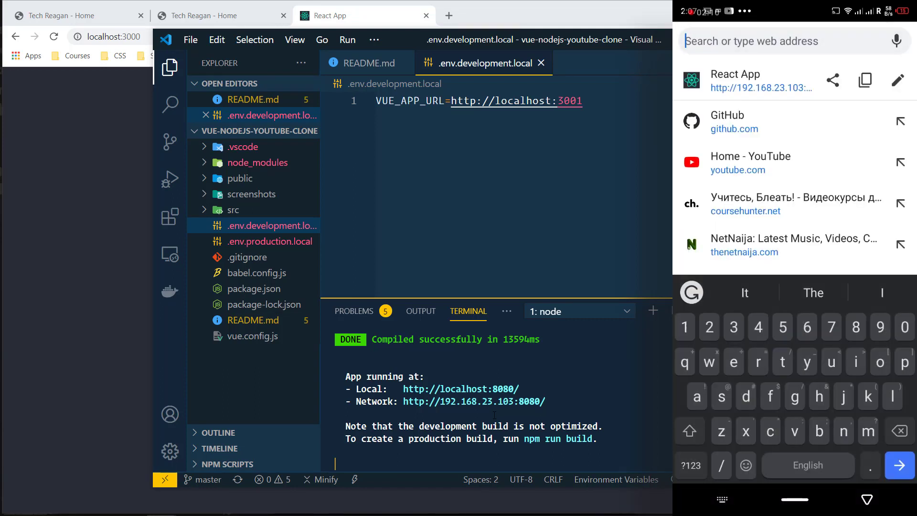
left_click(897, 80)
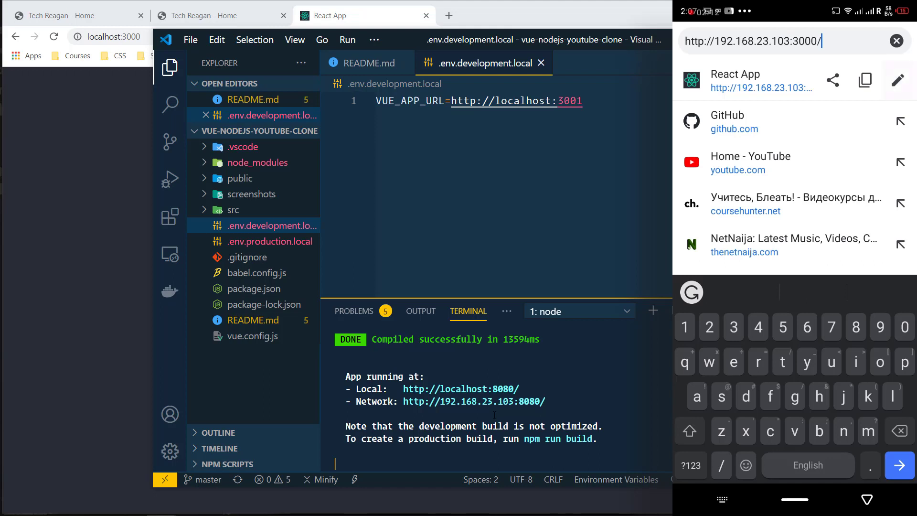
key("BackSpace")
key("BackSpace")
key("BackSpace")
key("BackSpace")
key("BackSpace")
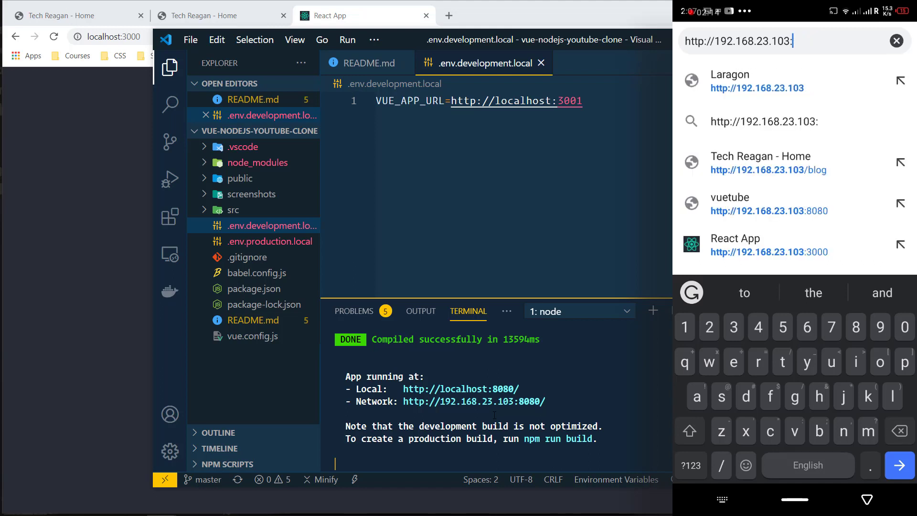
type("8")
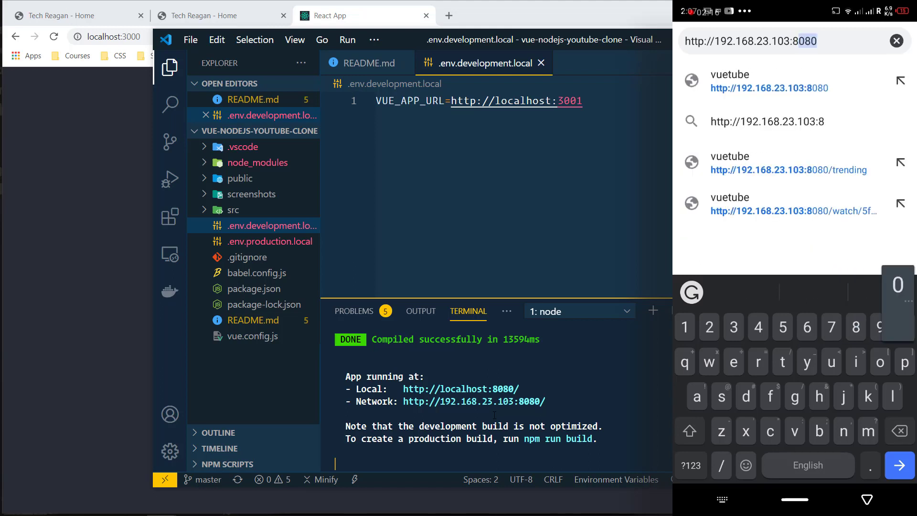
type("080")
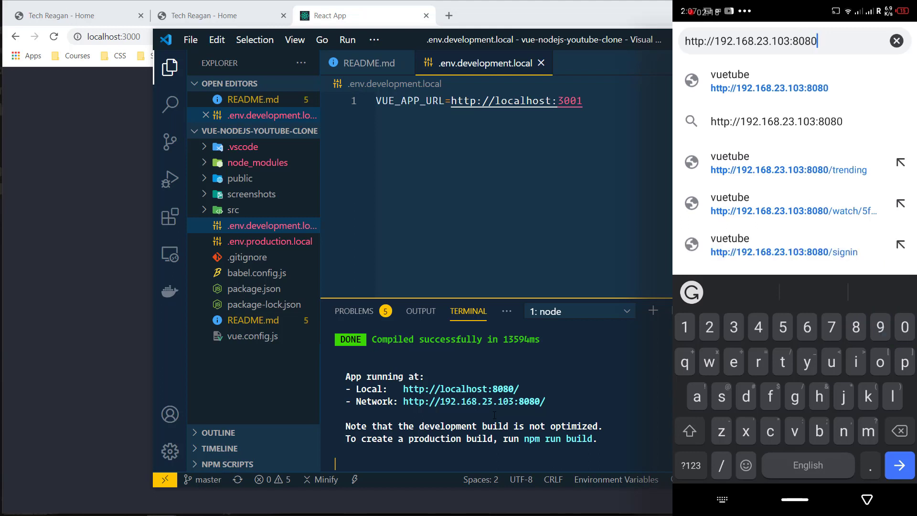
key("Return")
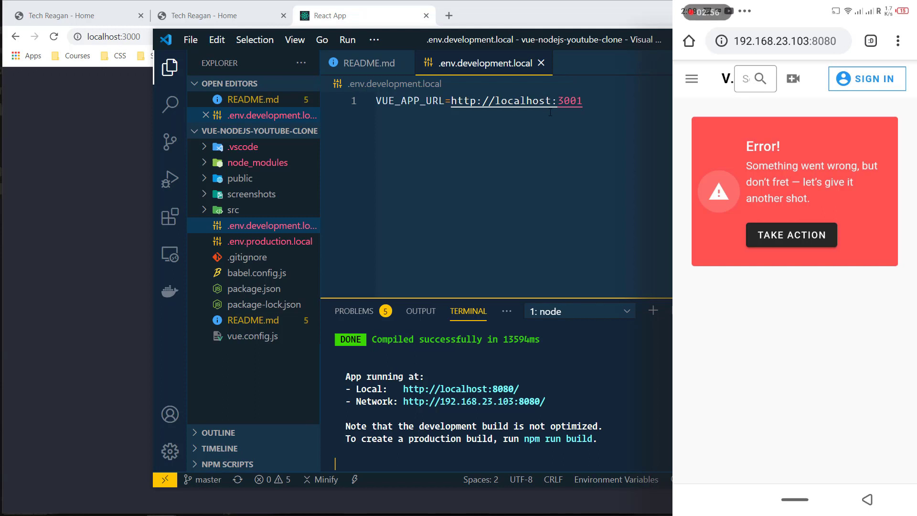
- Replace localhost with 192.168.23.103 in VUE_APP_URL and save .env.development.local
left_click(551, 101)
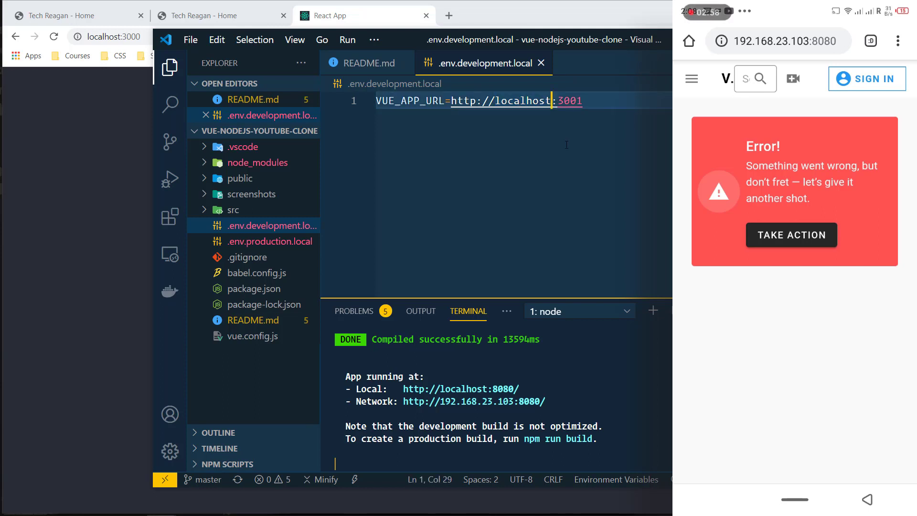
key("BackSpace")
key("BackSpace")
key("BackSpace")
key("BackSpace")
key("BackSpace")
key("BackSpace")
key("BackSpace")
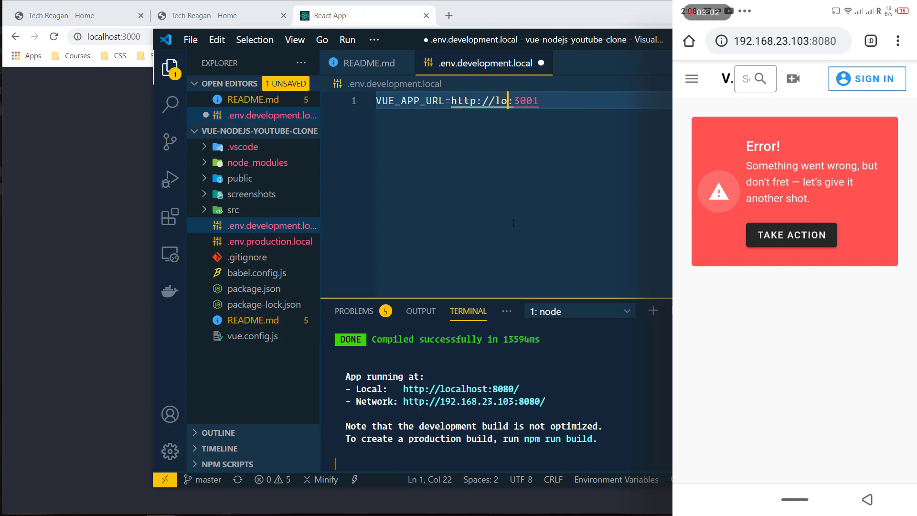
key("BackSpace")
key("BackSpace")
type("192.168.")
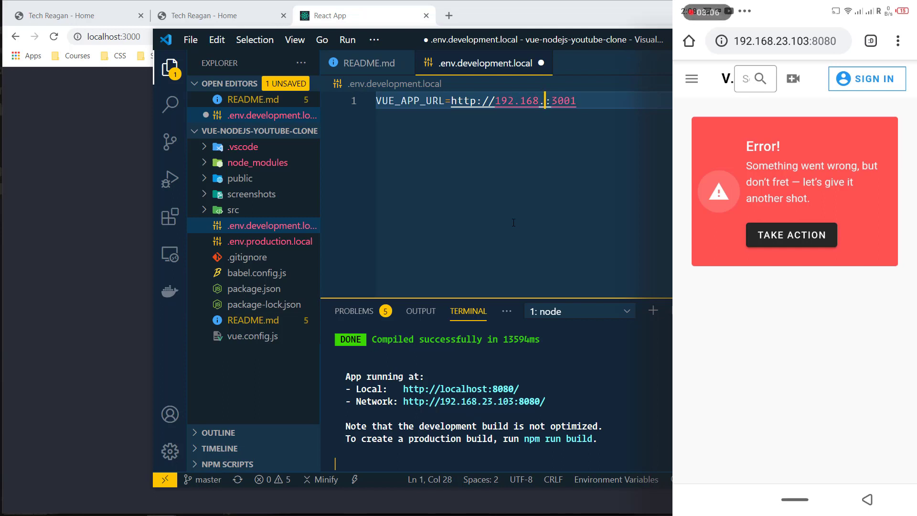
type("23.103")
key("ctrl+a")
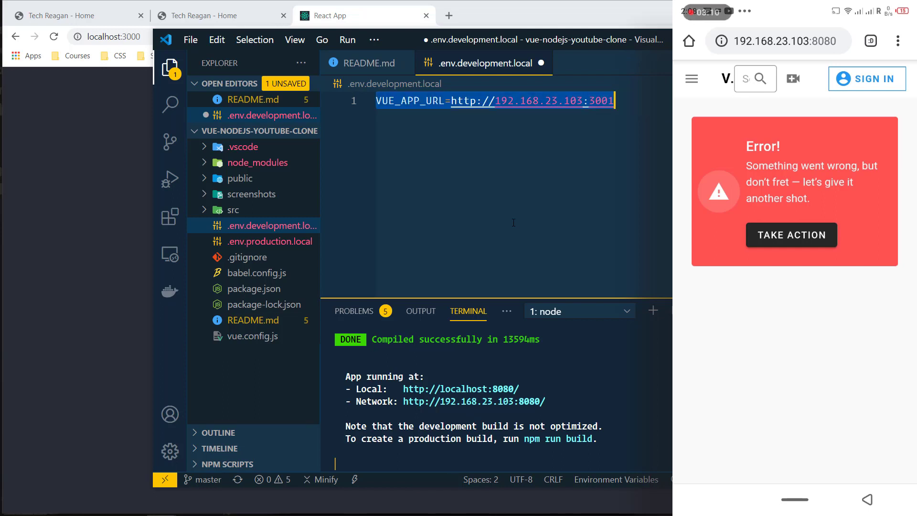
left_click(558, 222)
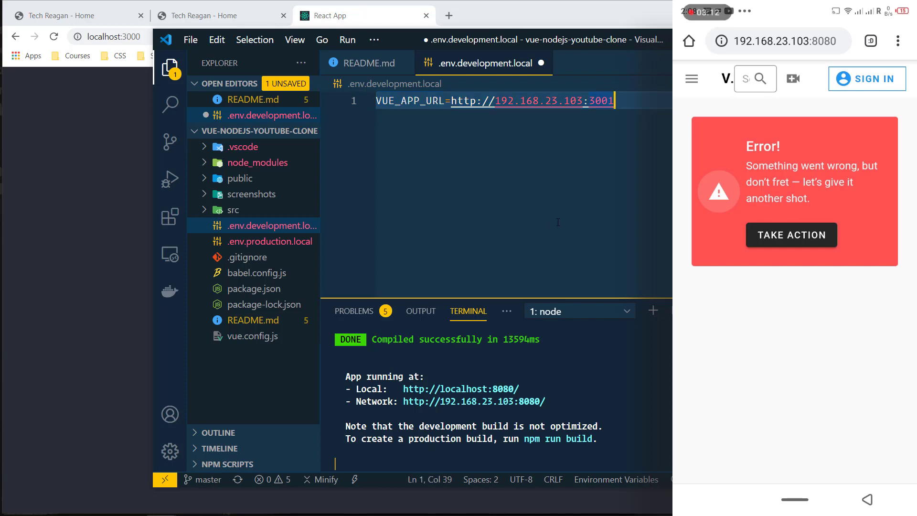
key("ctrl+s")
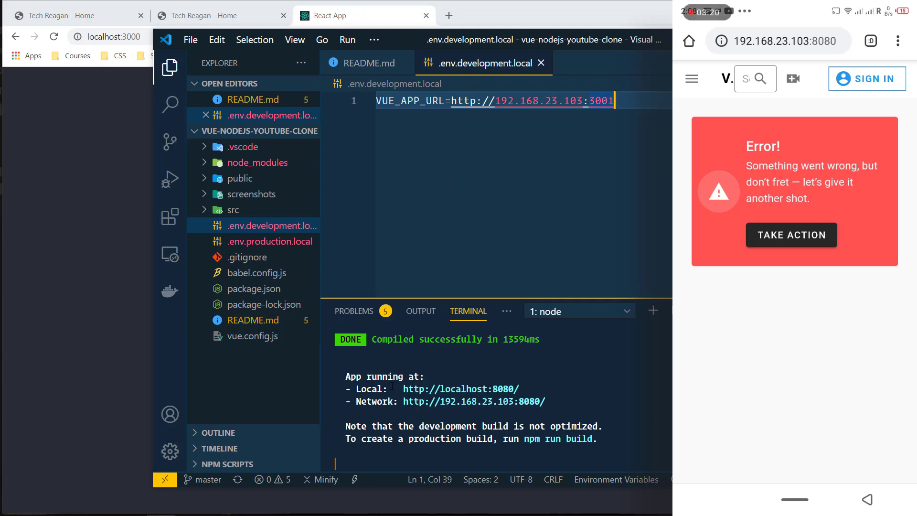
- Terminate the running Vue dev server and rerun npm run serve in the terminal
key("ctrl+c")
type("y")
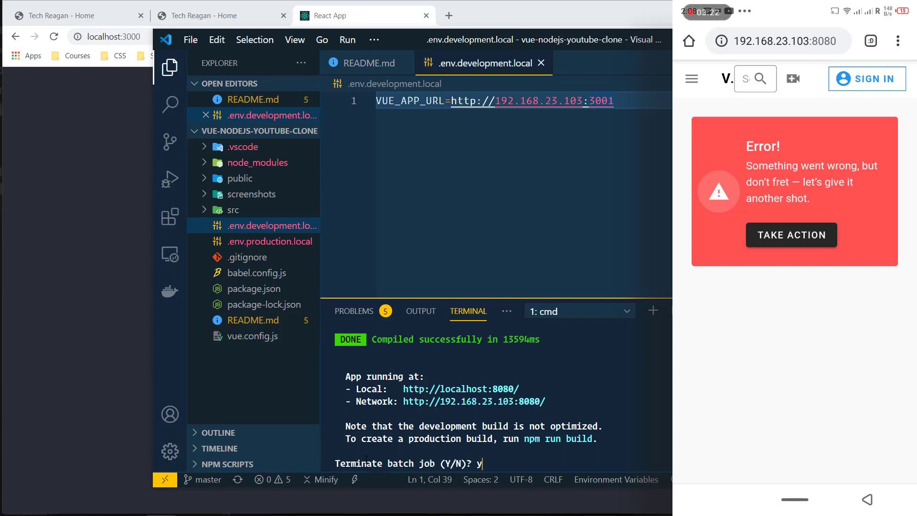
key("Return")
key("Up")
key("Return")
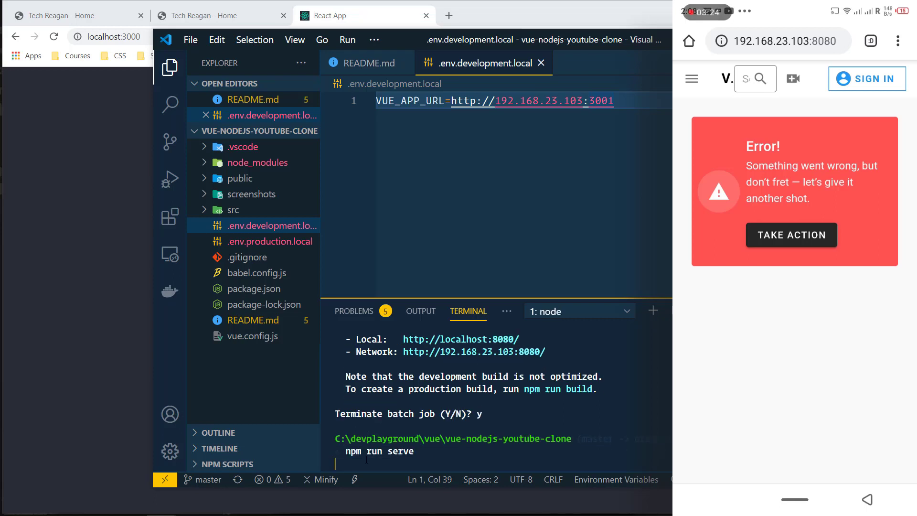